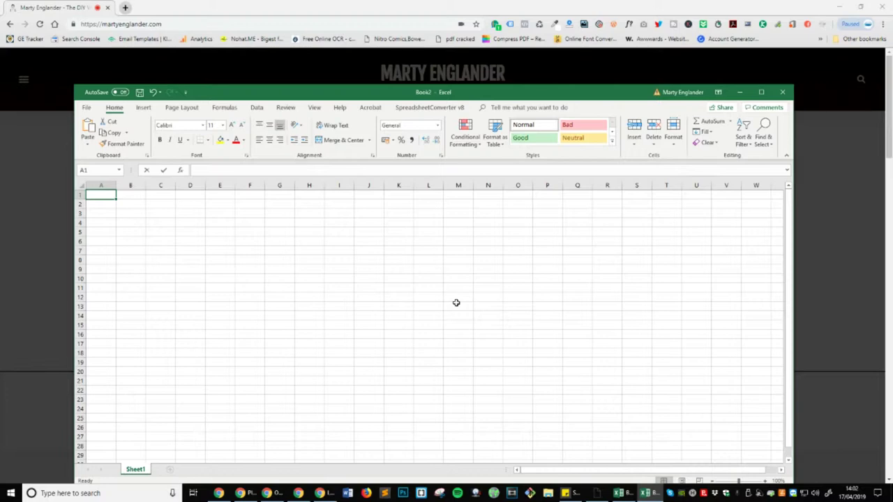
Move the blank Book2 workbook window slightly higher on the screen
{"action": "left_click_drag", "start_coordinate": [419, 93], "coordinate": [428, 78]}
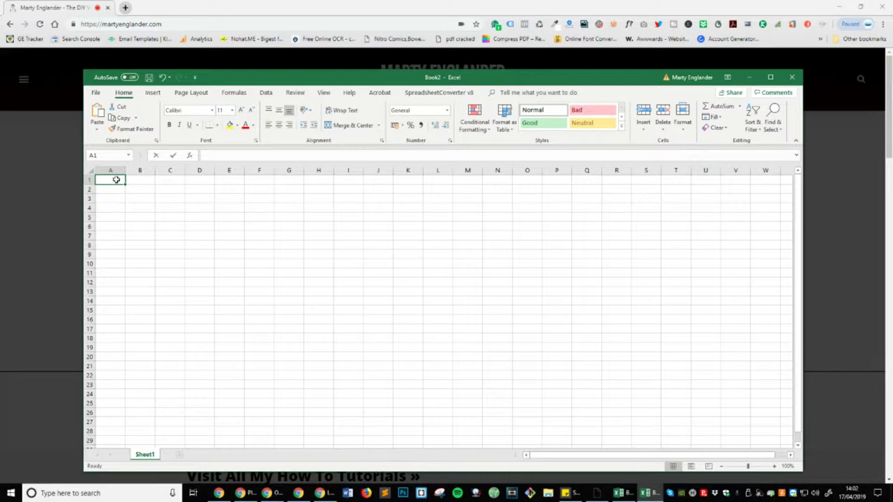
Enter 'Your Service Cost' in A1 and widen column A so it fits
{"action": "type", "text": "Y"}
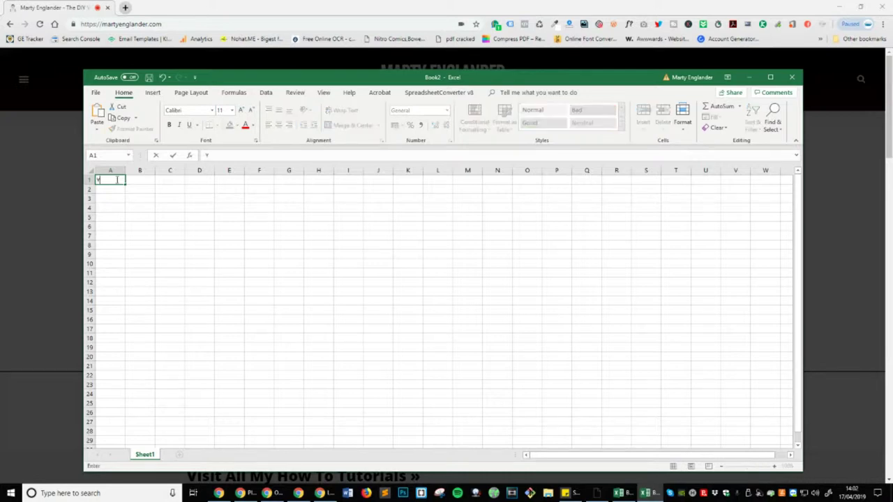
{"action": "type", "text": "our Service Cost"}
{"action": "key", "text": "Tab"}
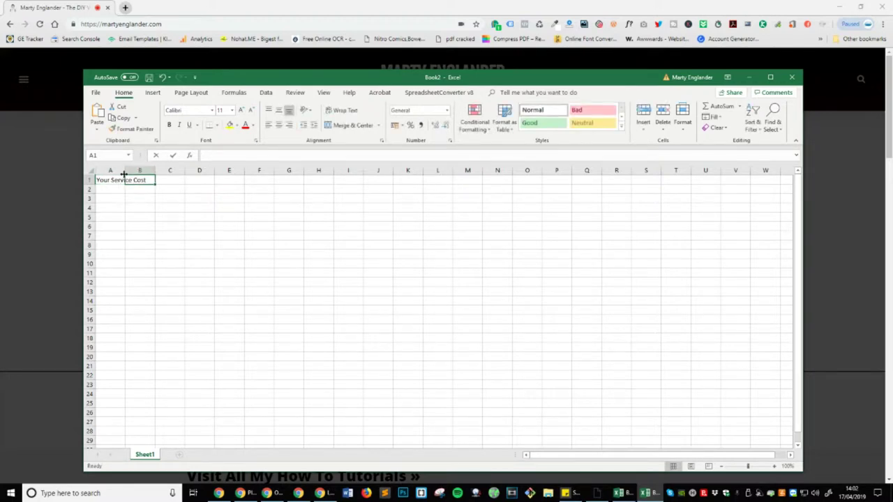
{"action": "left_click_drag", "start_coordinate": [125, 172], "coordinate": [273, 171]}
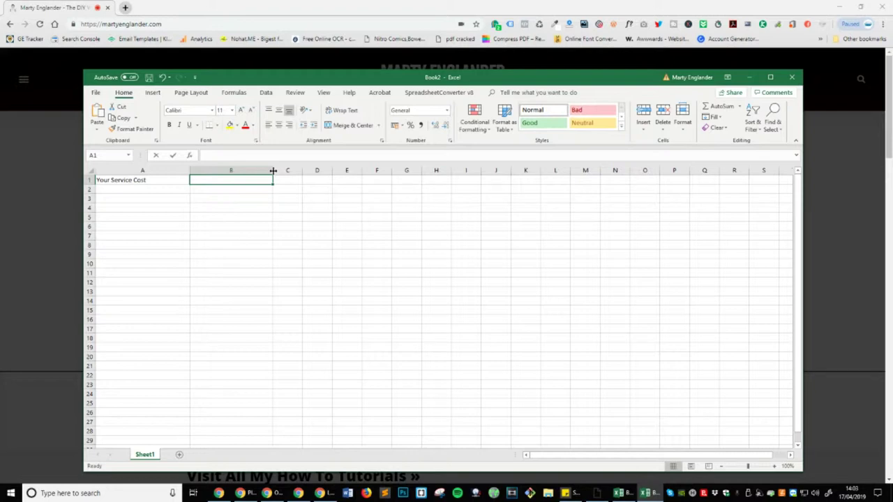
Put headings VAT(20%), The VAT is and Total Cost +VAT in B1–D1, widening column C
{"action": "type", "text": "VAT(20"}
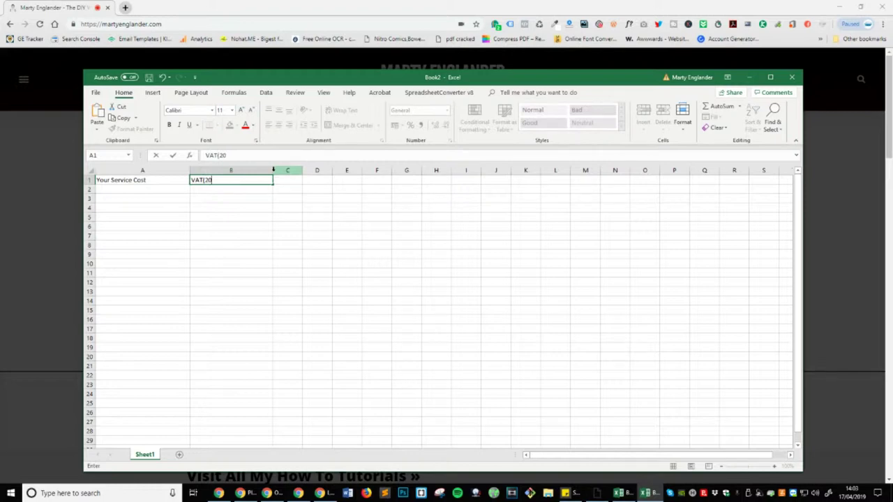
{"action": "type", "text": "%)"}
{"action": "key", "text": "Tab"}
{"action": "type", "text": "T"}
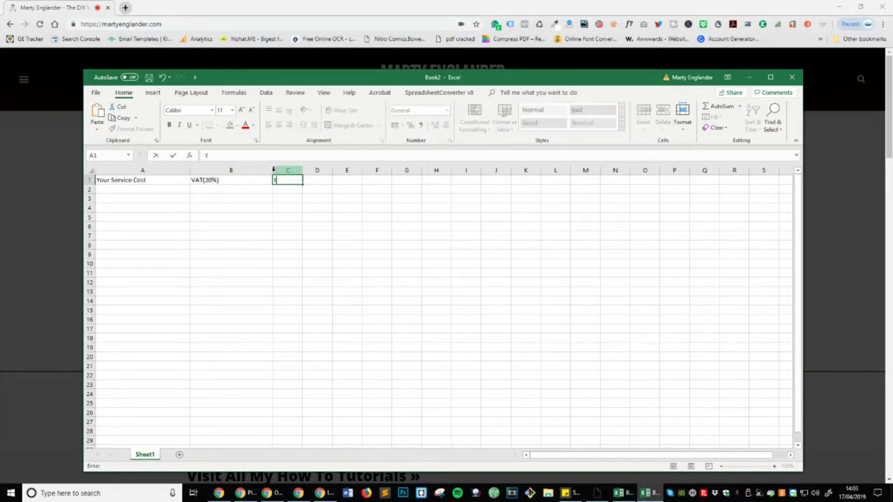
{"action": "type", "text": "he VAT is"}
{"action": "key", "text": "Tab"}
{"action": "type", "text": "Tot"}
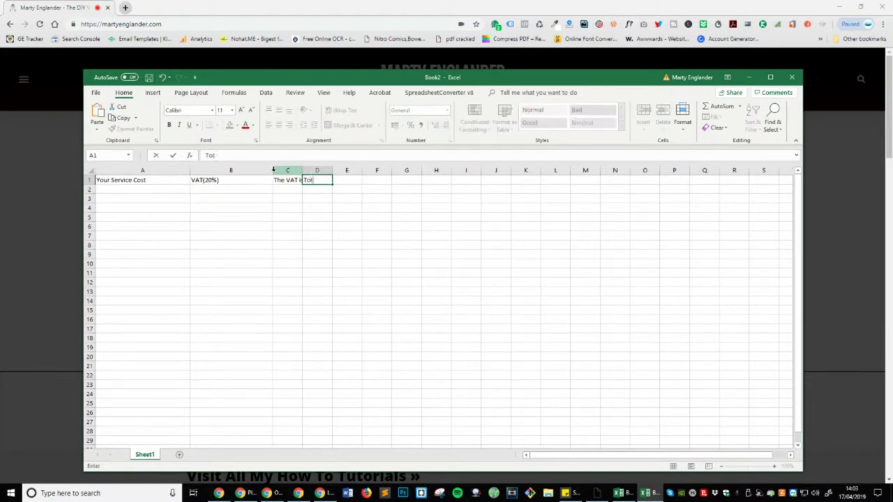
{"action": "type", "text": "al Cost +VAT"}
{"action": "key", "text": "Return"}
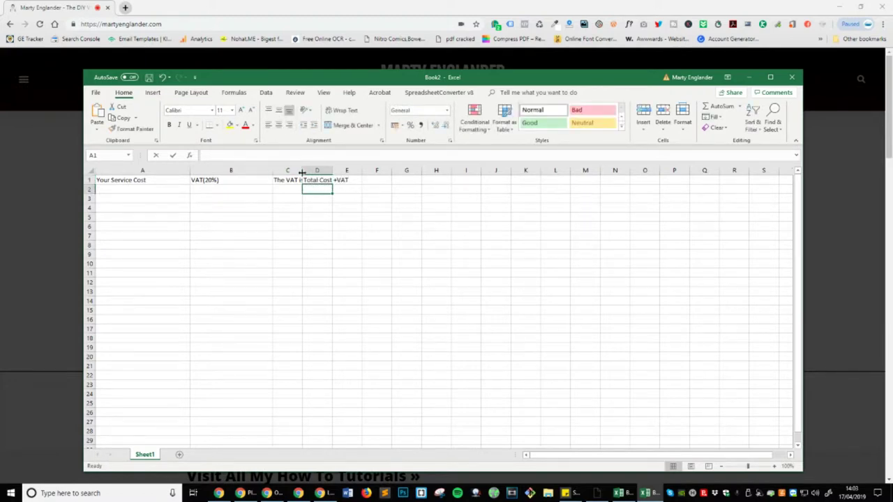
{"action": "left_click_drag", "start_coordinate": [302, 171], "coordinate": [399, 171]}
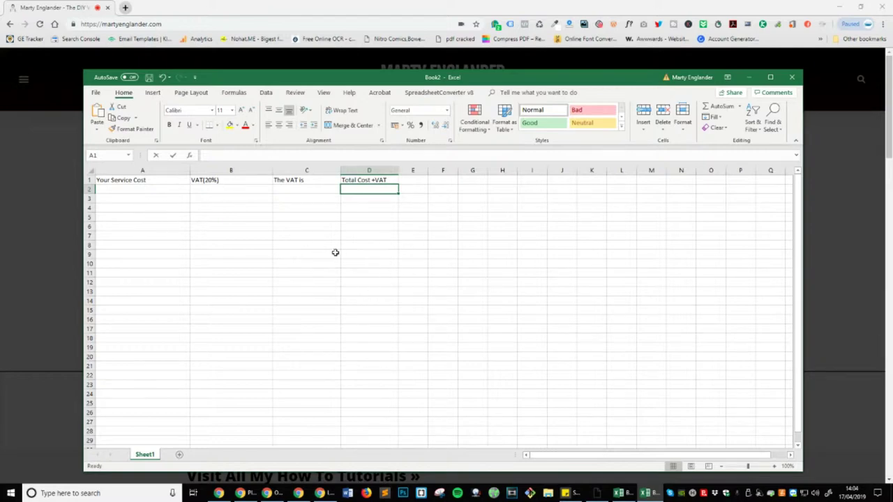
Make the headings in A1:D1 bold
{"action": "left_click", "coordinate": [157, 180]}
{"action": "left_click_drag", "start_coordinate": [157, 180], "coordinate": [342, 182]}
{"action": "key", "text": "ctrl+b"}
{"action": "left_click", "coordinate": [360, 231]}
Enter 100 in A2 and format it as £ accounting currency, showing £ 100.00
{"action": "left_click", "coordinate": [146, 191]}
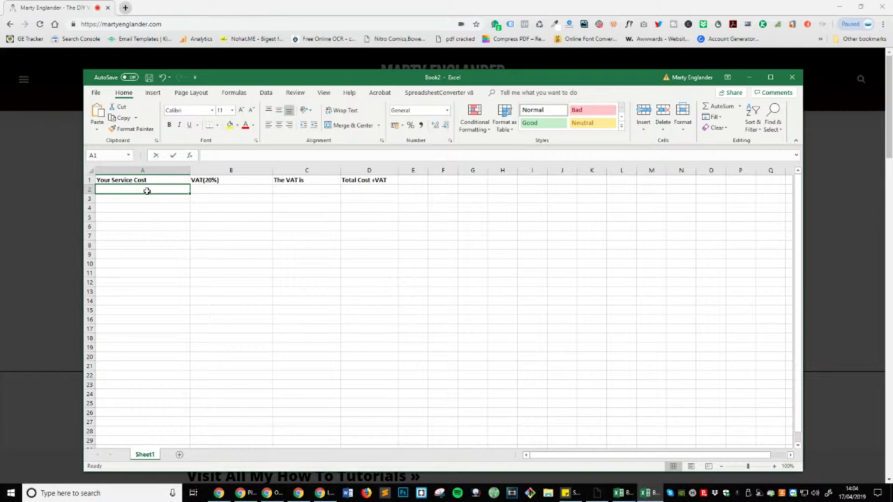
{"action": "type", "text": "100"}
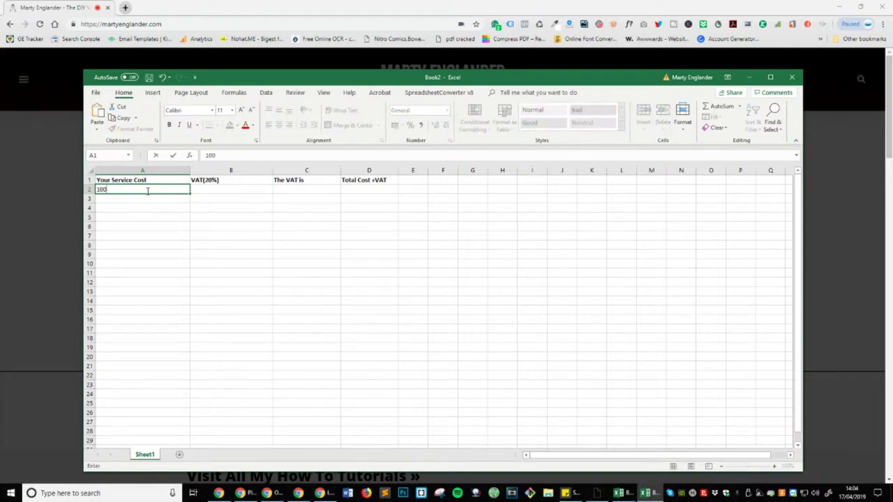
{"action": "key", "text": "Return"}
{"action": "left_click", "coordinate": [146, 190]}
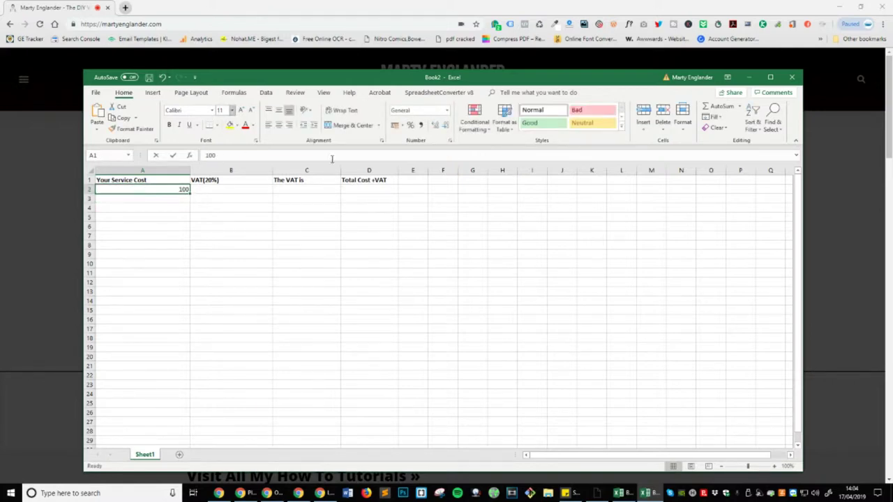
{"action": "left_click", "coordinate": [401, 127]}
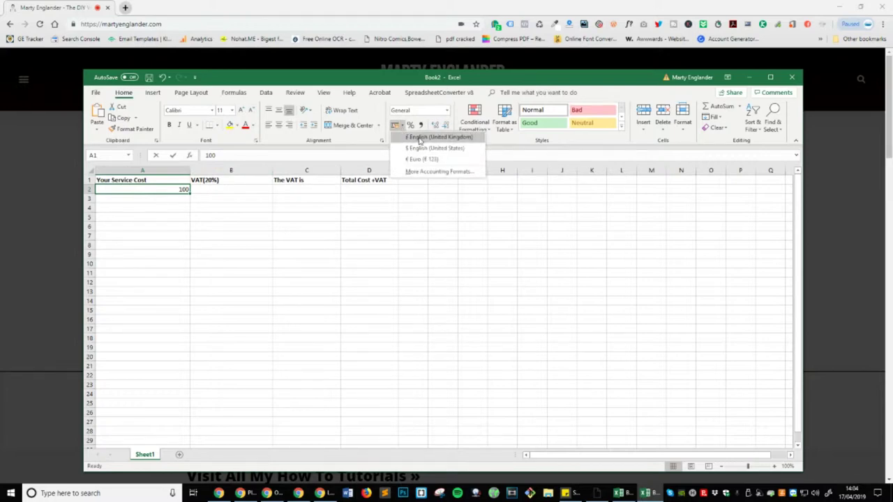
{"action": "left_click", "coordinate": [427, 141]}
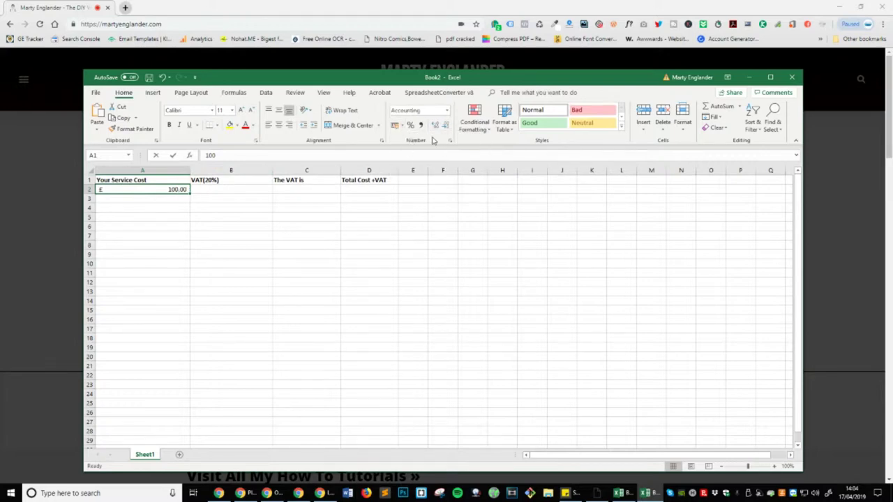
{"action": "left_click", "coordinate": [227, 190]}
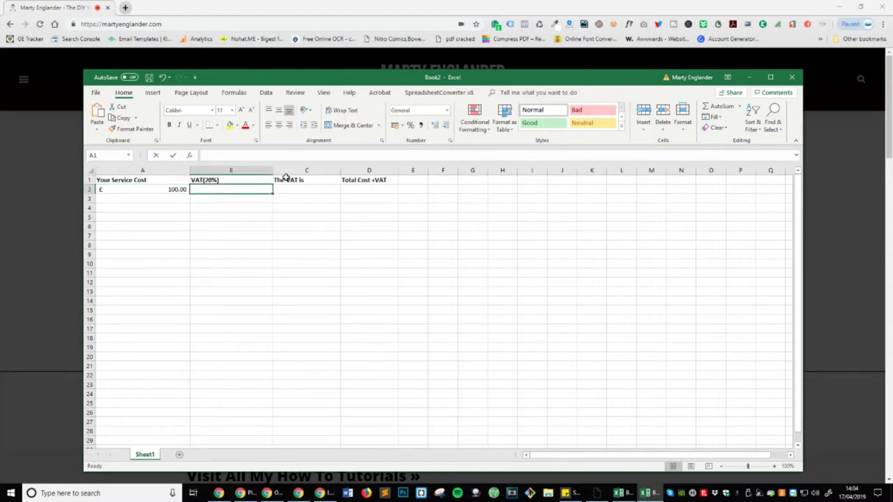
Enter 20% in B2 as the VAT rate
{"action": "type", "text": "20"}
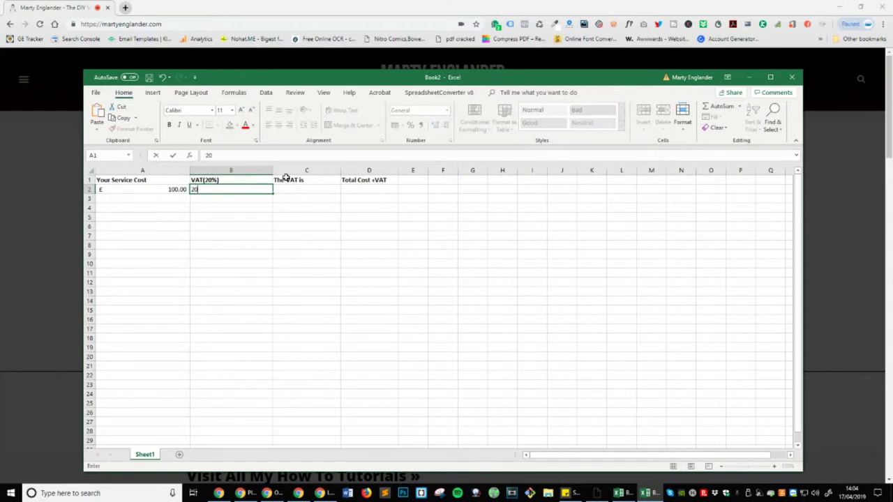
{"action": "type", "text": "%"}
{"action": "key", "text": "Return"}
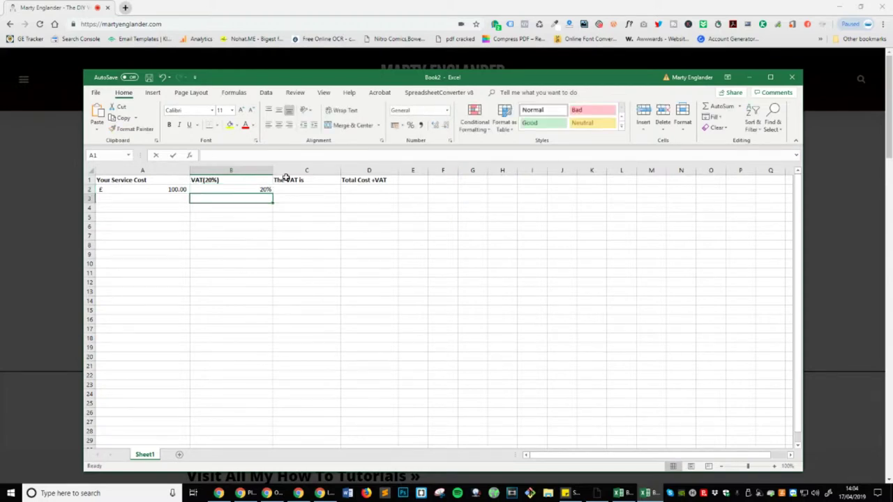
{"action": "key", "text": "Up"}
{"action": "key", "text": "Right"}
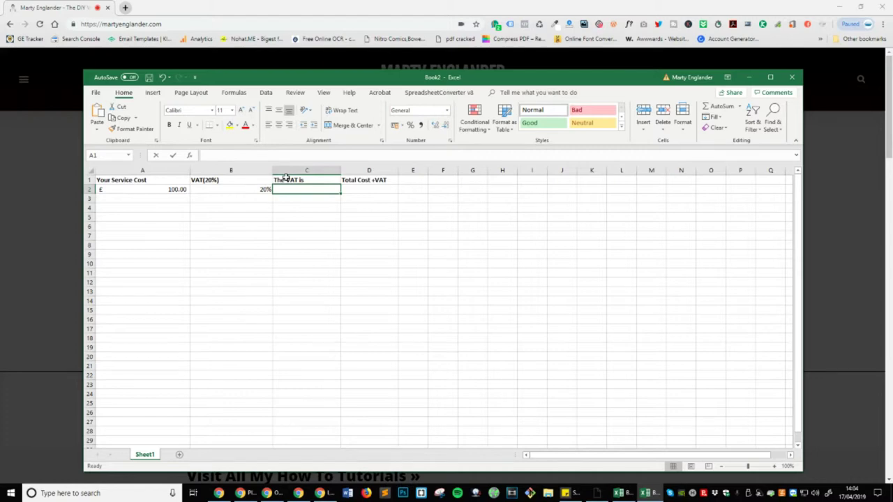
{"action": "key", "text": "Right"}
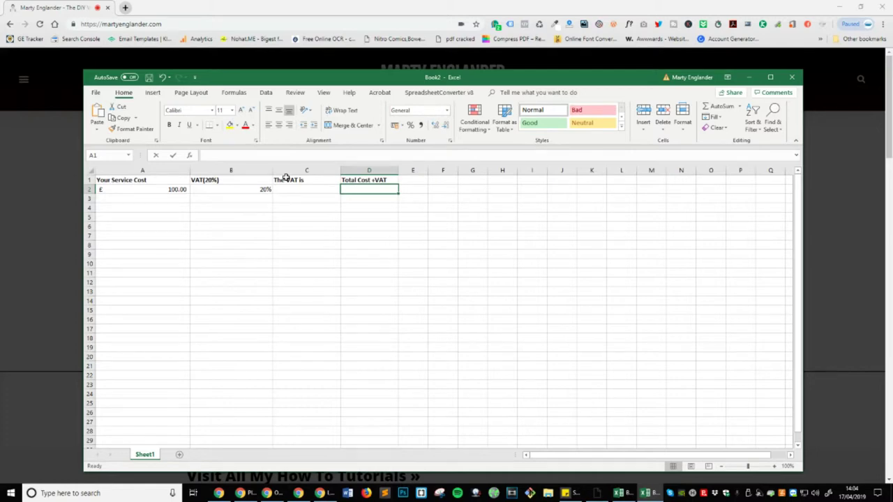
{"action": "key", "text": "Left"}
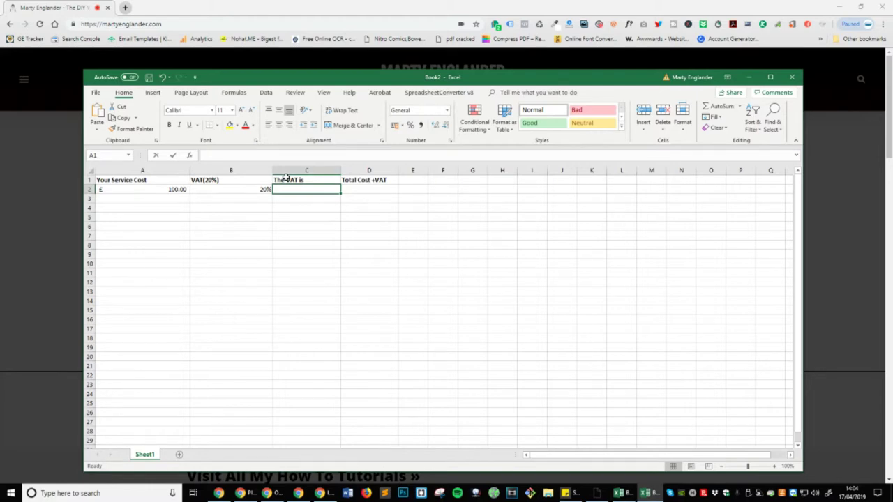
Enter =a2*b2 in C2 so the VAT shows £ 20.00
{"action": "type", "text": "="}
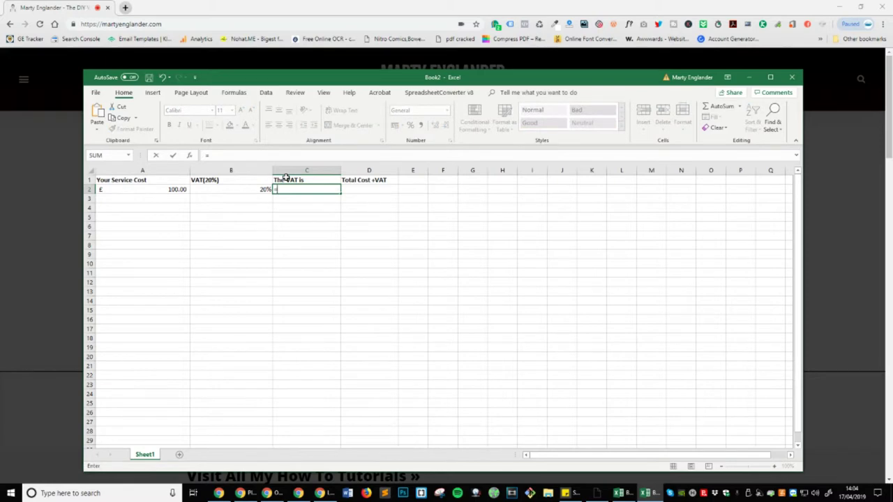
{"action": "type", "text": "a2"}
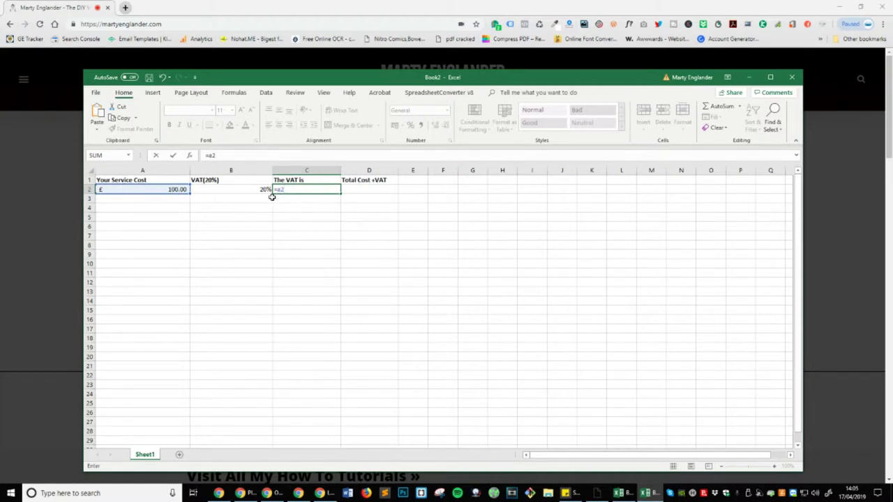
{"action": "type", "text": "*b2"}
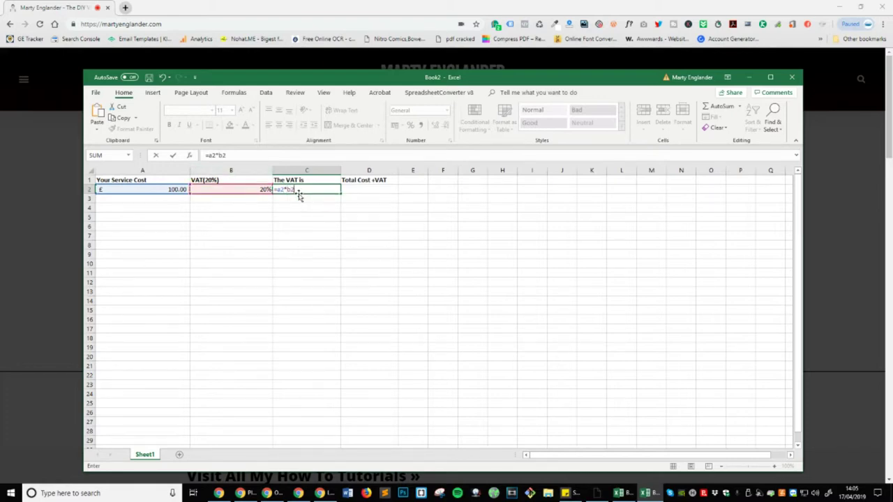
{"action": "key", "text": "Return"}
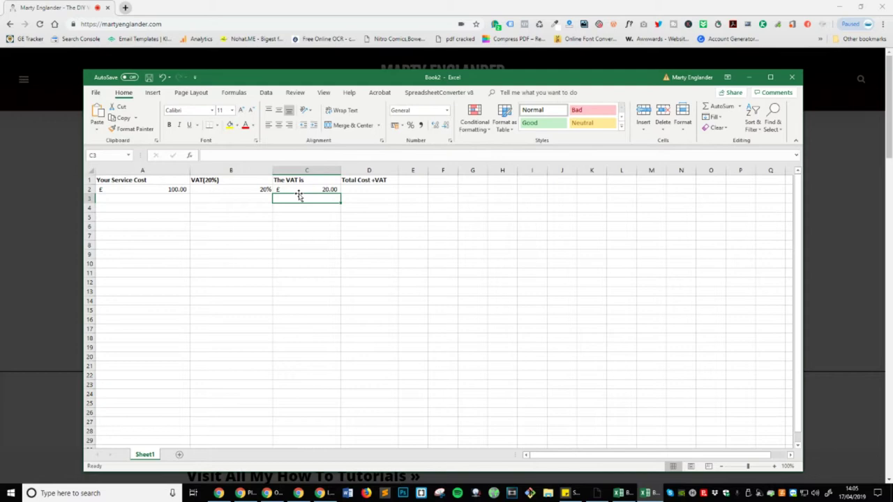
{"action": "key", "text": "Right"}
{"action": "key", "text": "Up"}
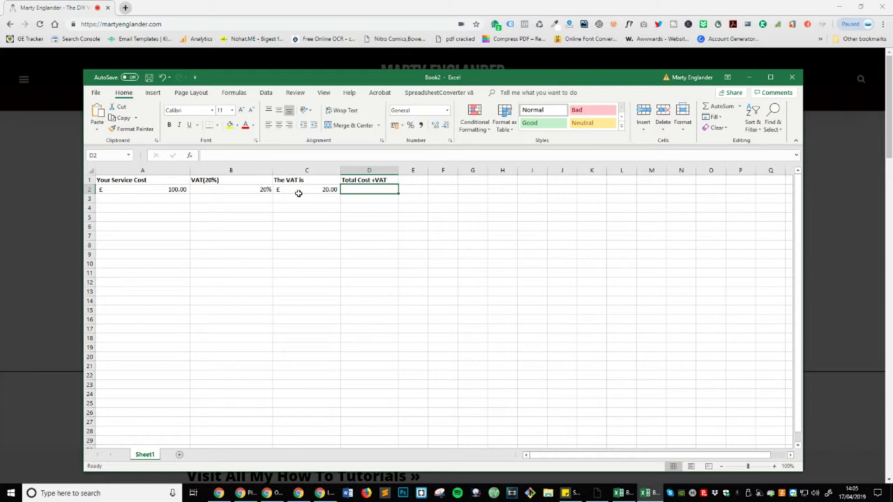
{"action": "type", "text": "=A2"}
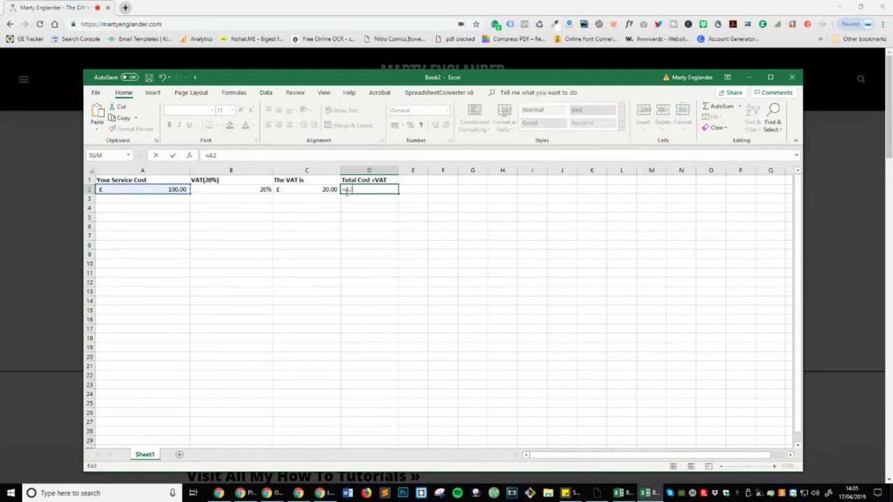
{"action": "type", "text": "+C2"}
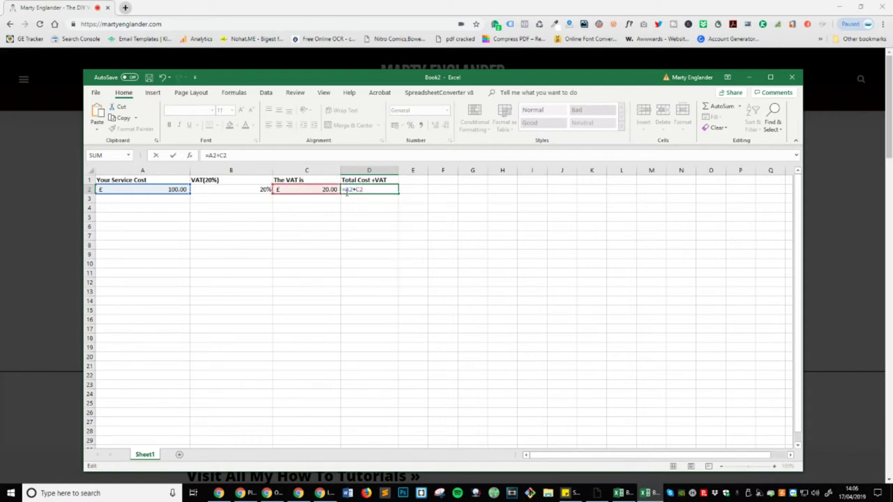
{"action": "key", "text": "Return"}
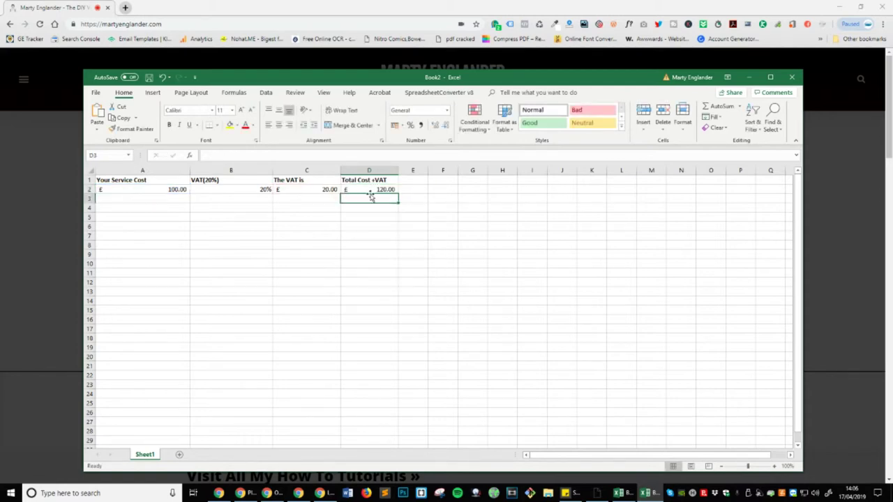
{"action": "left_click", "coordinate": [385, 189]}
{"action": "left_click", "coordinate": [110, 187]}
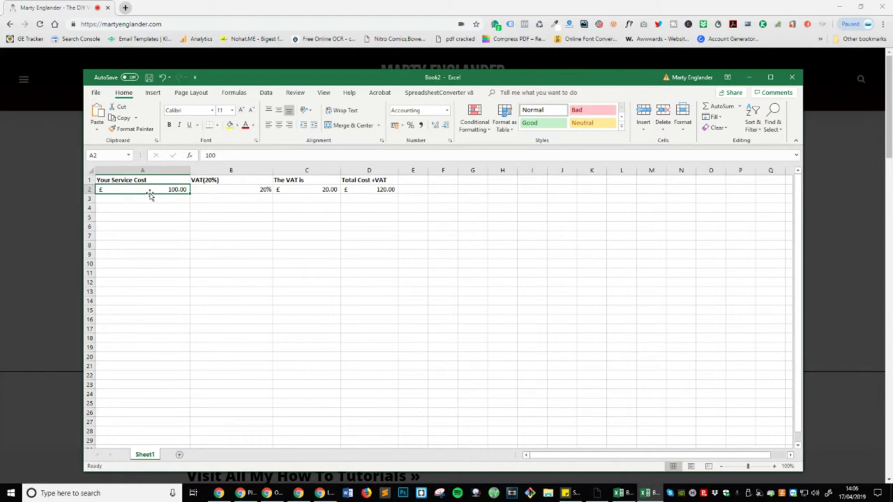
{"action": "left_click", "coordinate": [259, 191]}
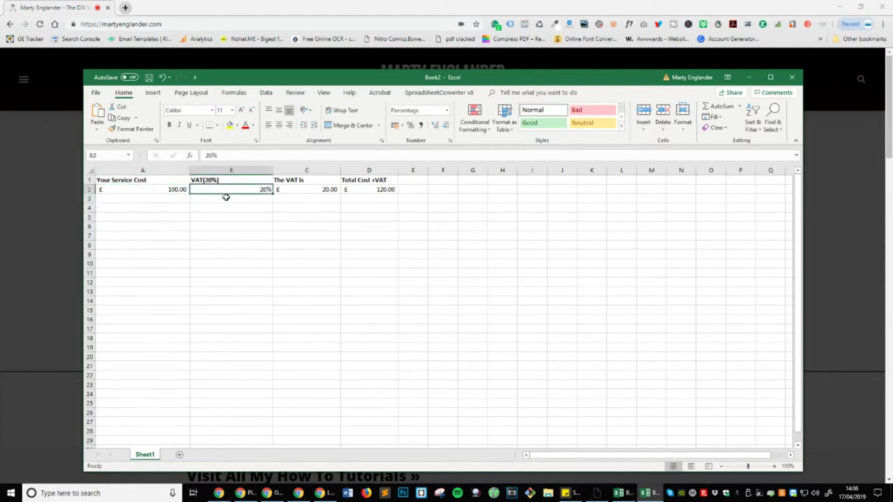
{"action": "left_click", "coordinate": [291, 191]}
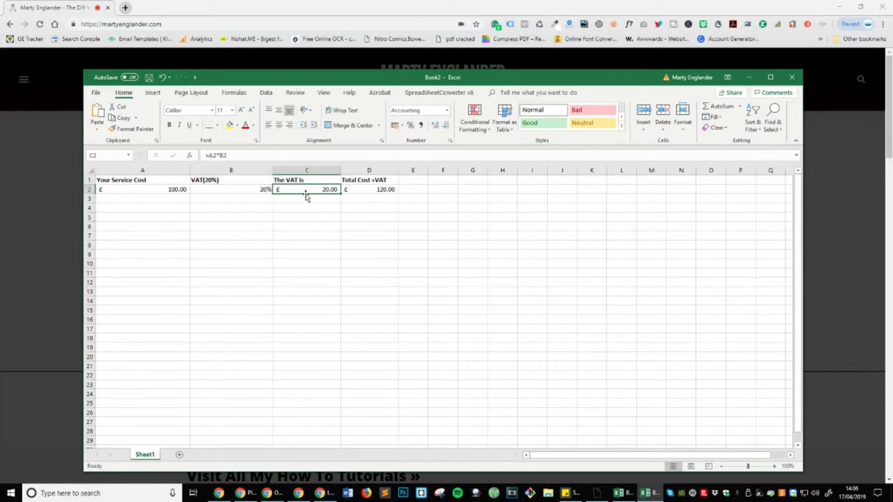
{"action": "left_click", "coordinate": [364, 191]}
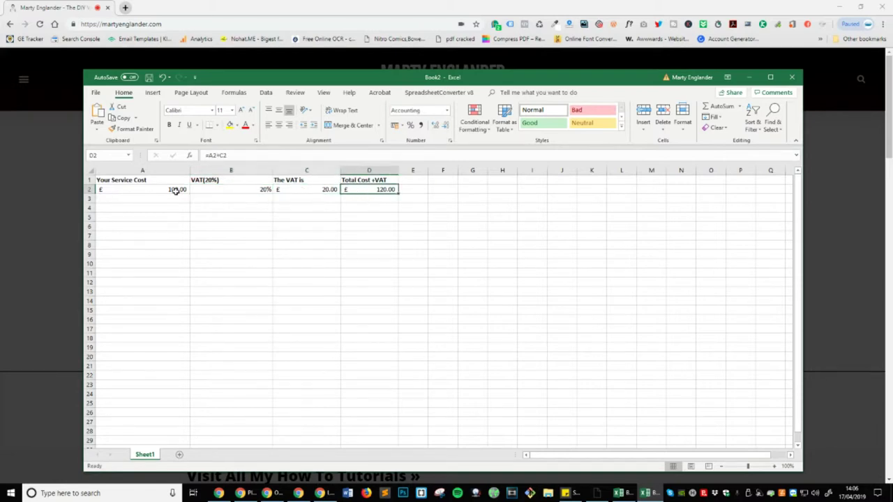
{"action": "left_click", "coordinate": [136, 191]}
{"action": "left_click", "coordinate": [321, 196]}
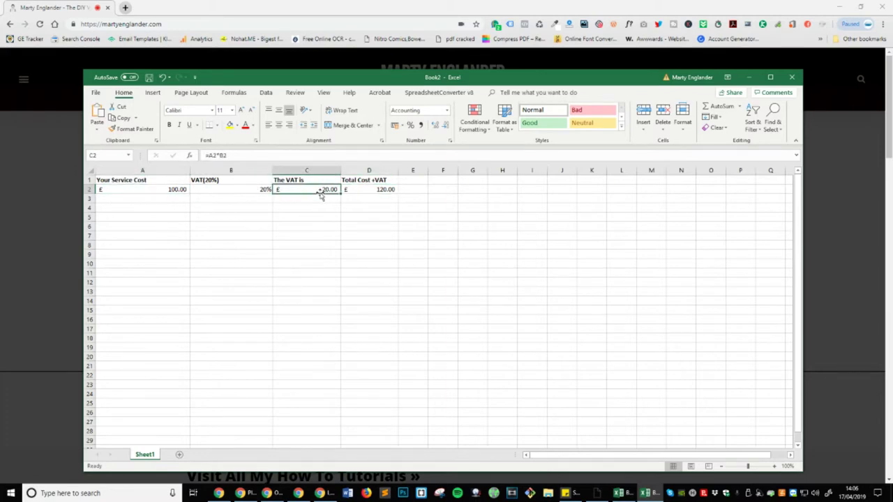
{"action": "left_click", "coordinate": [369, 194]}
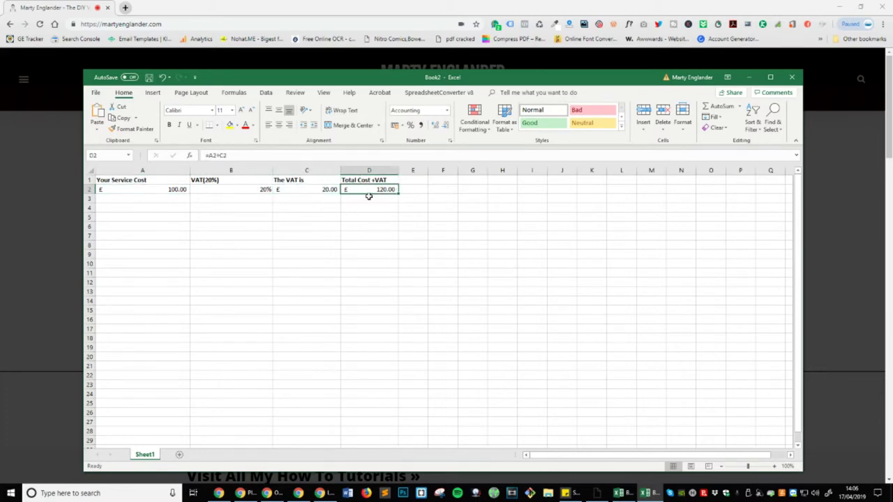
{"action": "left_click", "coordinate": [243, 192]}
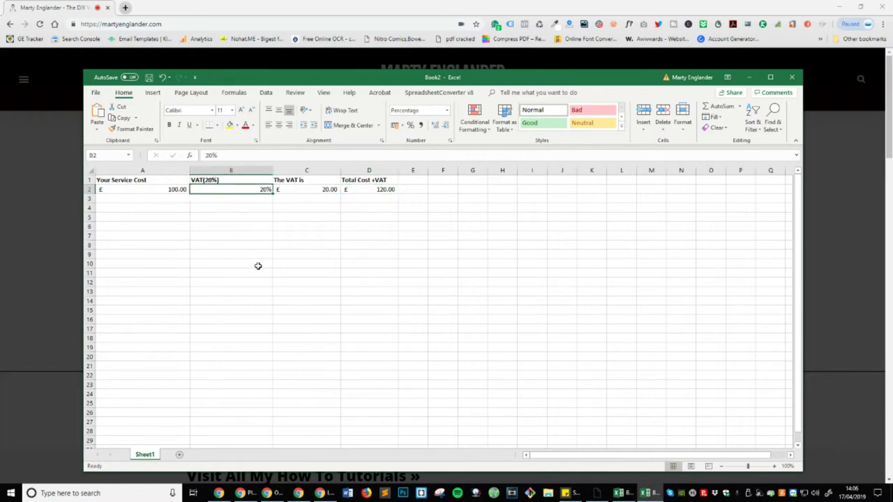
{"action": "type", "text": "17"}
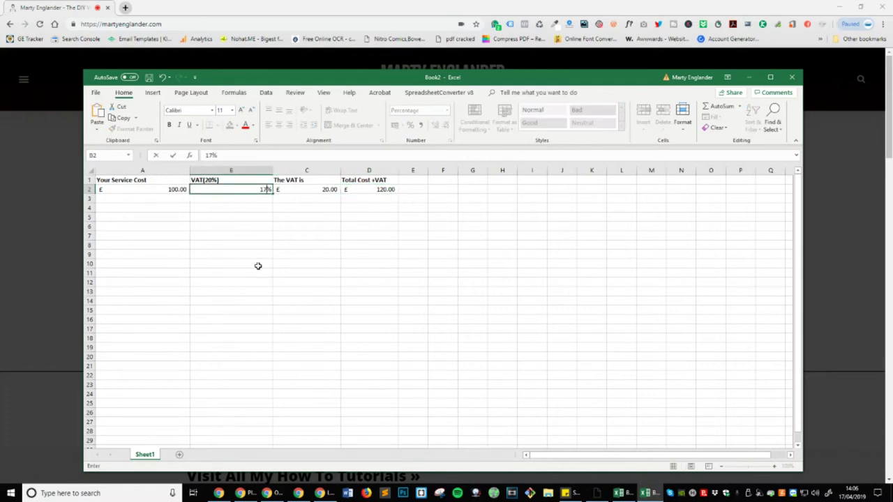
{"action": "key", "text": "Return"}
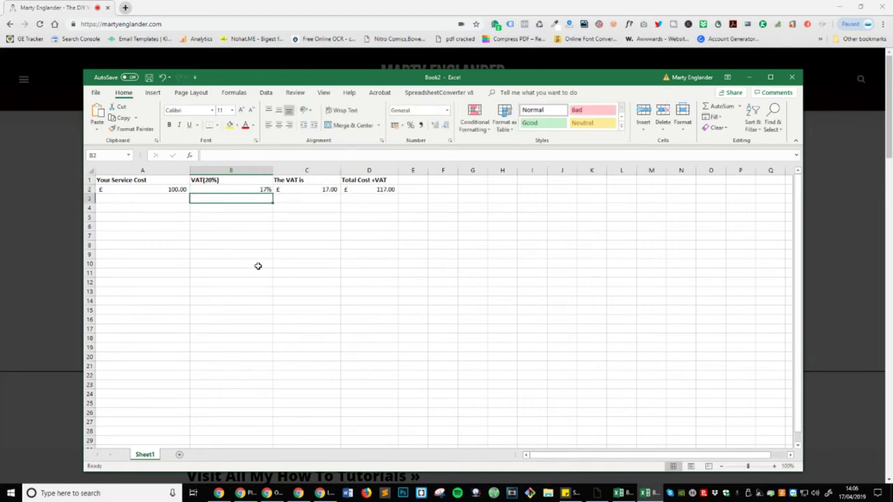
{"action": "left_click", "coordinate": [385, 190]}
{"action": "left_click", "coordinate": [132, 190]}
{"action": "left_click", "coordinate": [297, 190]}
{"action": "left_click", "coordinate": [384, 189]}
{"action": "left_click", "coordinate": [180, 190]}
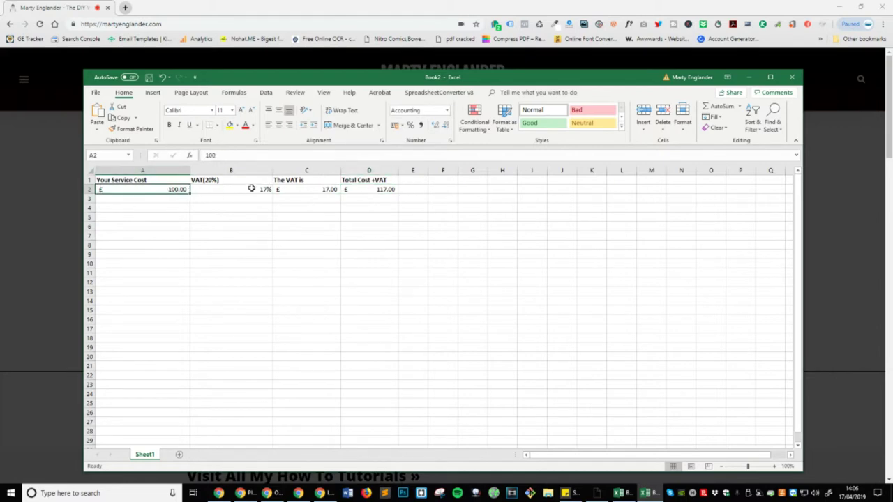
{"action": "left_click", "coordinate": [246, 189]}
{"action": "type", "text": "20"}
{"action": "key", "text": "Return"}
{"action": "key", "text": "Left"}
{"action": "key", "text": "Up"}
Change A2's cost to 802.50, giving £ 160.50 VAT and a £ 963.00 total
{"action": "type", "text": "8"}
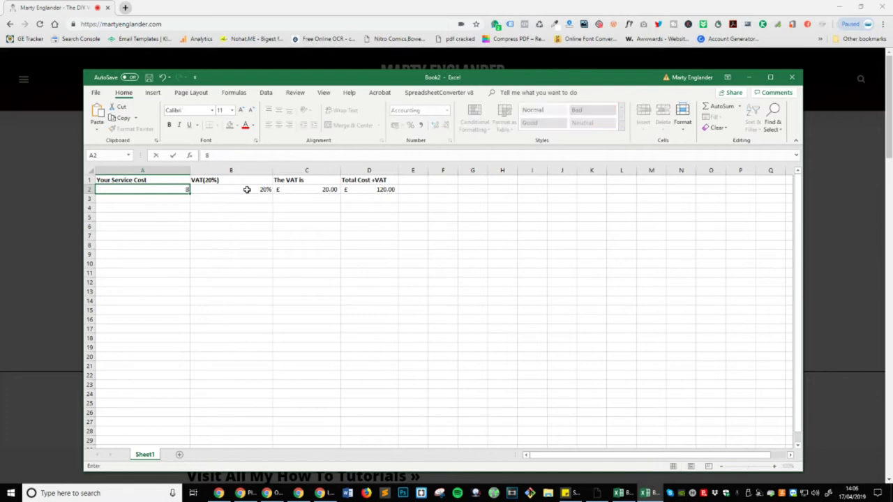
{"action": "type", "text": "02.50"}
{"action": "key", "text": "Return"}
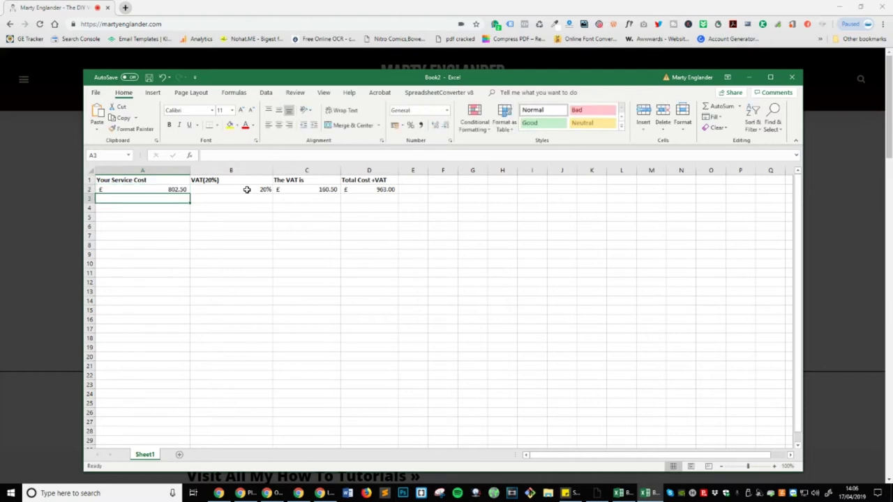
{"action": "left_click", "coordinate": [301, 189]}
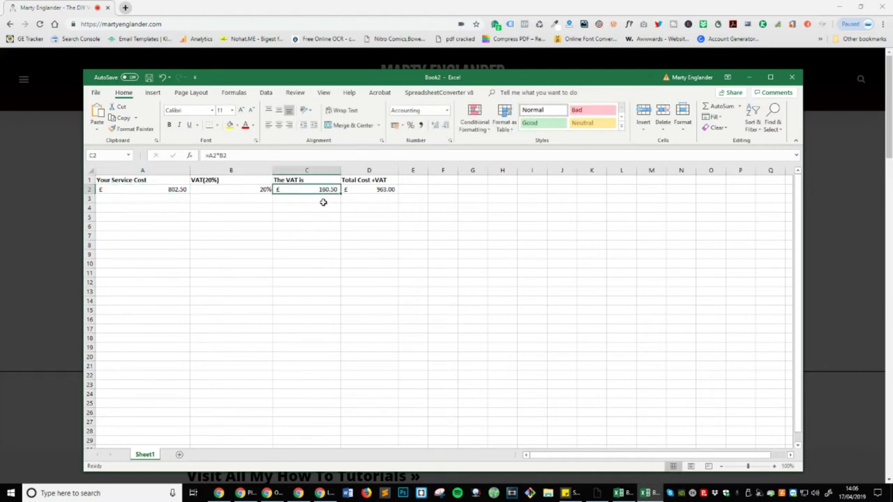
{"action": "left_click", "coordinate": [370, 189]}
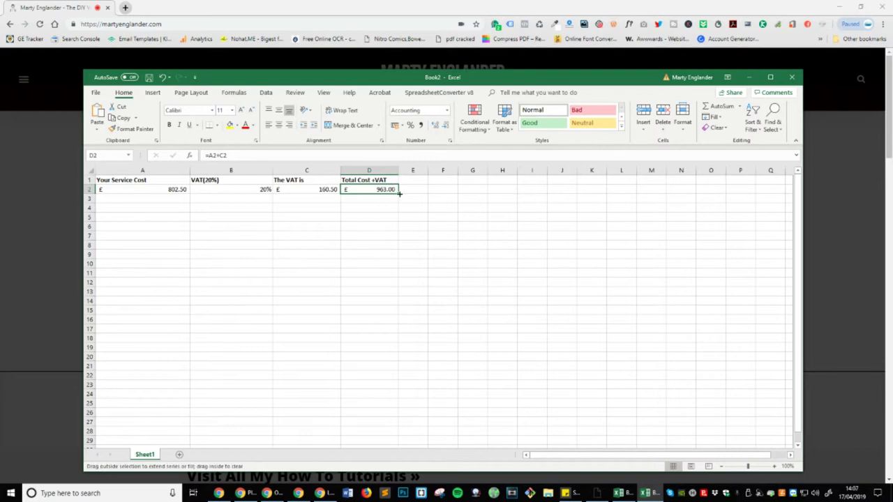
Fill the total formula down D2:D22 and the VAT formula down C2:C22
{"action": "mouse_move", "coordinate": [399, 194]}
{"action": "left_mouse_down"}
{"action": "mouse_move", "coordinate": [372, 440]}
{"action": "mouse_move", "coordinate": [390, 183]}
{"action": "left_mouse_up"}
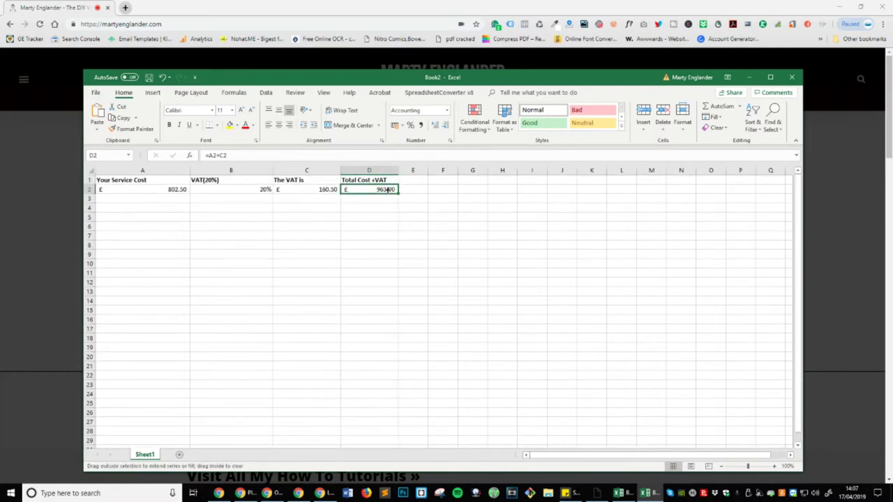
{"action": "left_click", "coordinate": [411, 200]}
{"action": "left_click", "coordinate": [394, 191]}
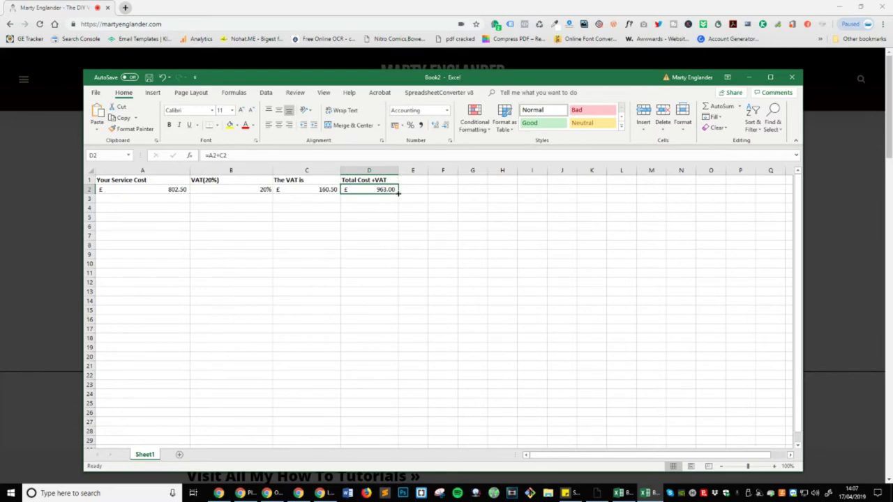
{"action": "left_click_drag", "start_coordinate": [398, 194], "coordinate": [396, 378]}
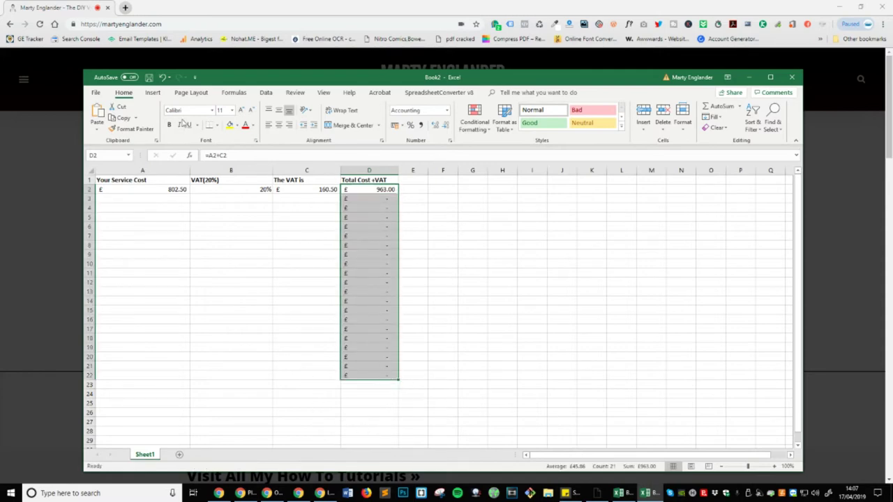
{"action": "left_click", "coordinate": [252, 245]}
{"action": "left_click", "coordinate": [292, 189]}
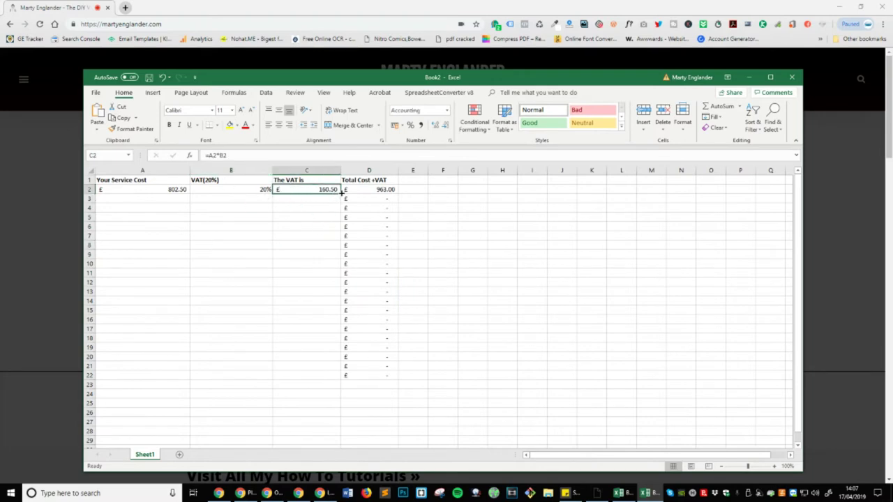
{"action": "left_click_drag", "start_coordinate": [341, 194], "coordinate": [342, 380]}
Enter a 500 cost in A3 and a 20 VAT rate in B3
{"action": "left_click", "coordinate": [144, 193]}
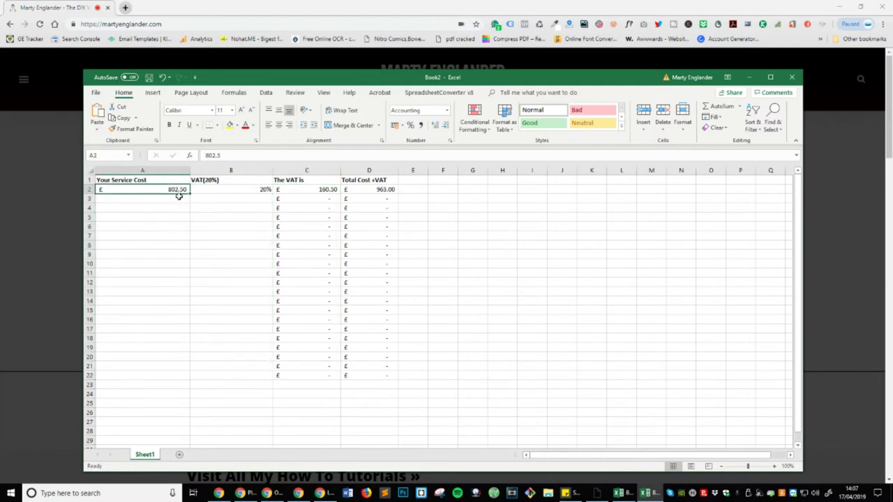
{"action": "left_click", "coordinate": [170, 198]}
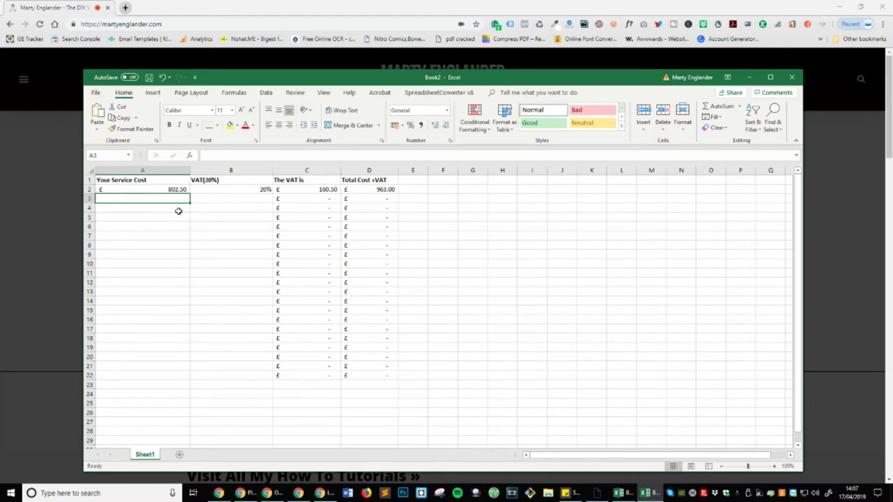
{"action": "type", "text": "500"}
{"action": "key", "text": "Return"}
{"action": "key", "text": "Up"}
{"action": "key", "text": "Right"}
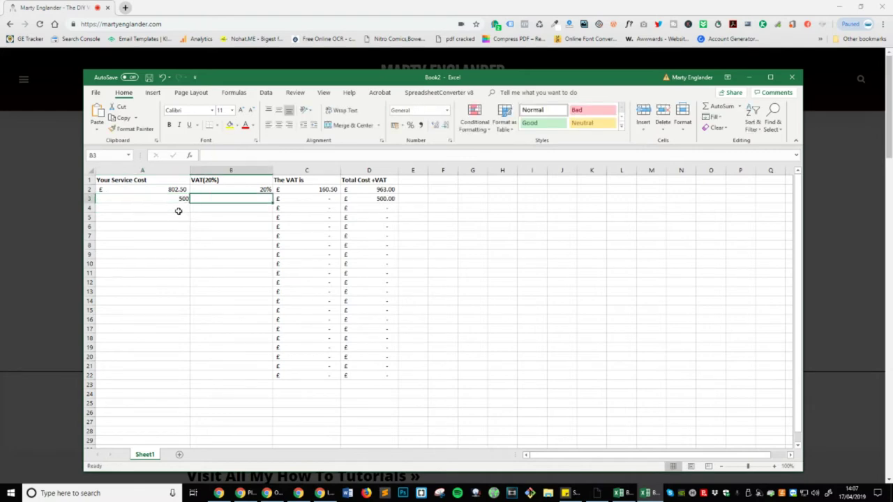
{"action": "type", "text": "20"}
{"action": "key", "text": "Return"}
{"action": "key", "text": "Up"}
{"action": "type", "text": "20"}
{"action": "key", "text": "Return"}
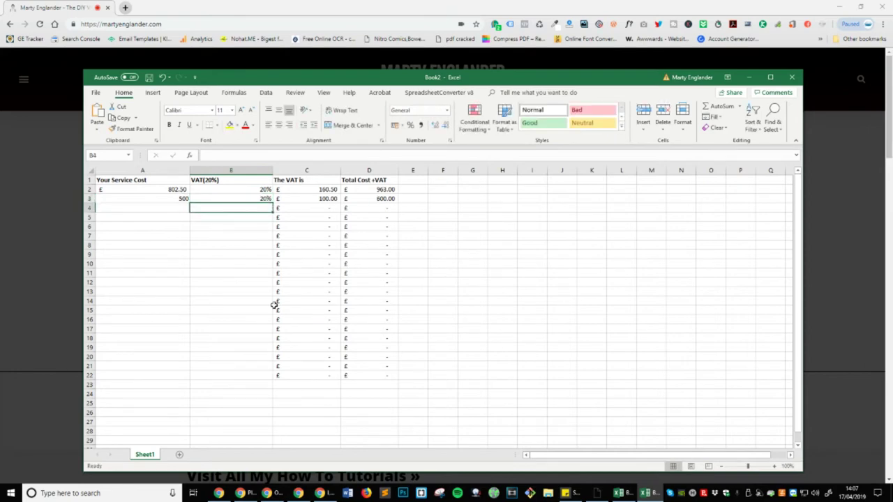
Format A3's cost as £ accounting currency, showing £ 500.00
{"action": "left_click", "coordinate": [163, 198]}
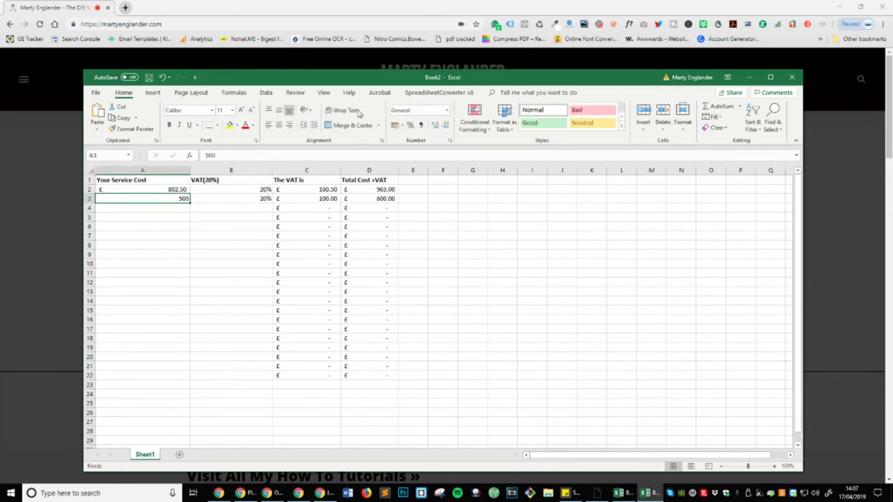
{"action": "left_click", "coordinate": [401, 125]}
{"action": "left_click", "coordinate": [419, 137]}
{"action": "left_click", "coordinate": [230, 244]}
{"action": "left_click", "coordinate": [426, 207]}
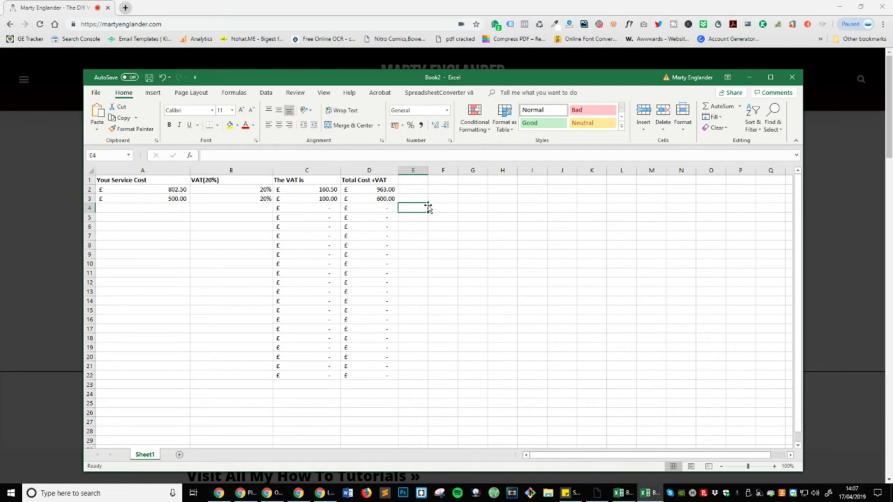
Insert a blank column before the cost column
{"action": "left_click", "coordinate": [163, 170]}
{"action": "right_click", "coordinate": [167, 173]}
{"action": "left_click", "coordinate": [212, 236]}
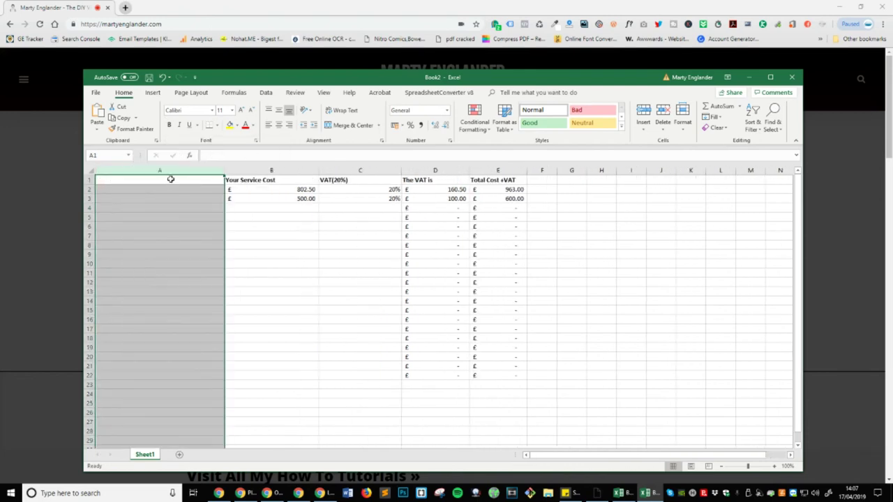
Head the new column Service, with Web development in A2 and Email Signature in A3
{"action": "left_click", "coordinate": [170, 179]}
{"action": "type", "text": "sERVICE"}
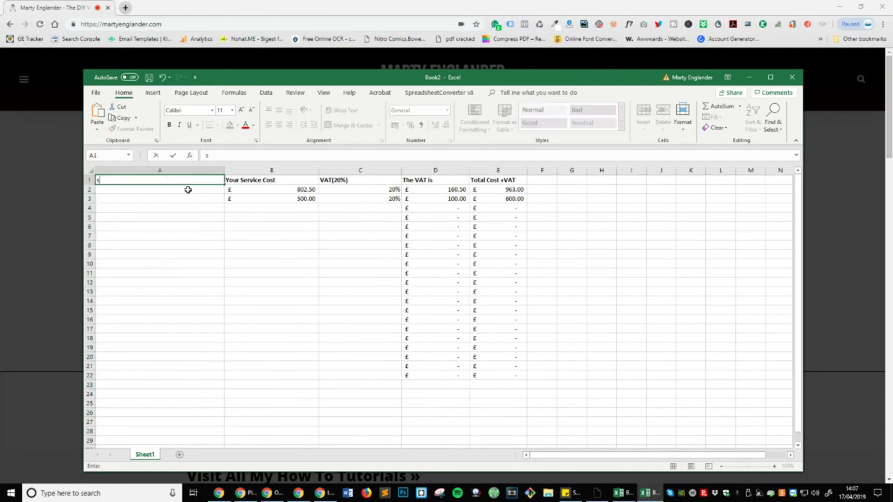
{"action": "key", "text": "BackSpace"}
{"action": "key", "text": "BackSpace"}
{"action": "key", "text": "BackSpace"}
{"action": "key", "text": "BackSpace"}
{"action": "key", "text": "BackSpace"}
{"action": "key", "text": "BackSpace"}
{"action": "key", "text": "BackSpace"}
{"action": "type", "text": "Service"}
{"action": "key", "text": "Return"}
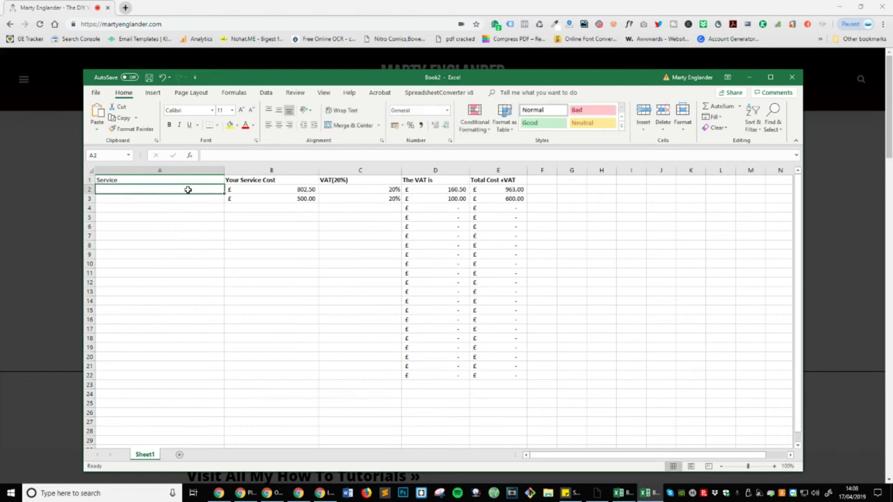
{"action": "key", "text": "Up"}
{"action": "key", "text": "Down"}
{"action": "type", "text": "W"}
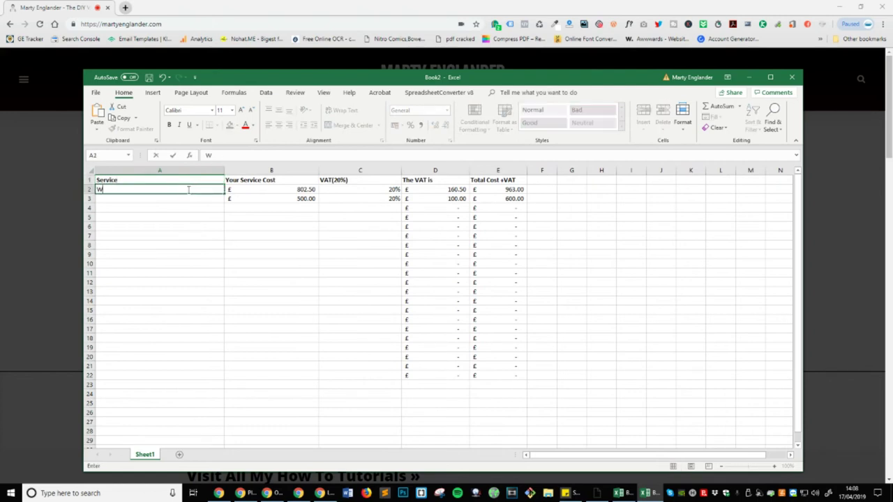
{"action": "type", "text": "eb development"}
{"action": "key", "text": "Return"}
{"action": "type", "text": "Email Signature"}
{"action": "key", "text": "Return"}
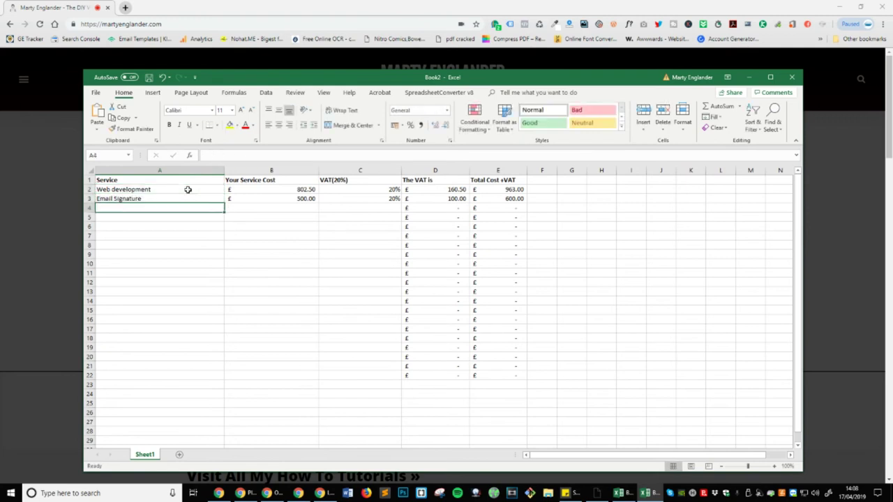